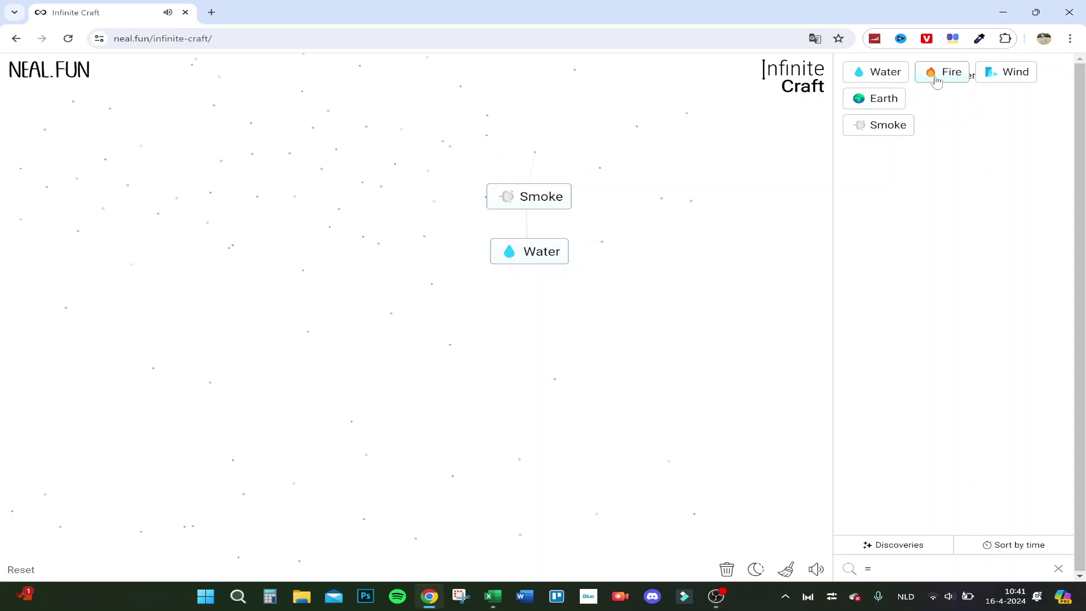
# Step: Combine Fire with Water into Steam, then Earth with Steam into Mud below Smoke
pyautogui.moveTo(942, 73); pyautogui.dragTo(521, 251)
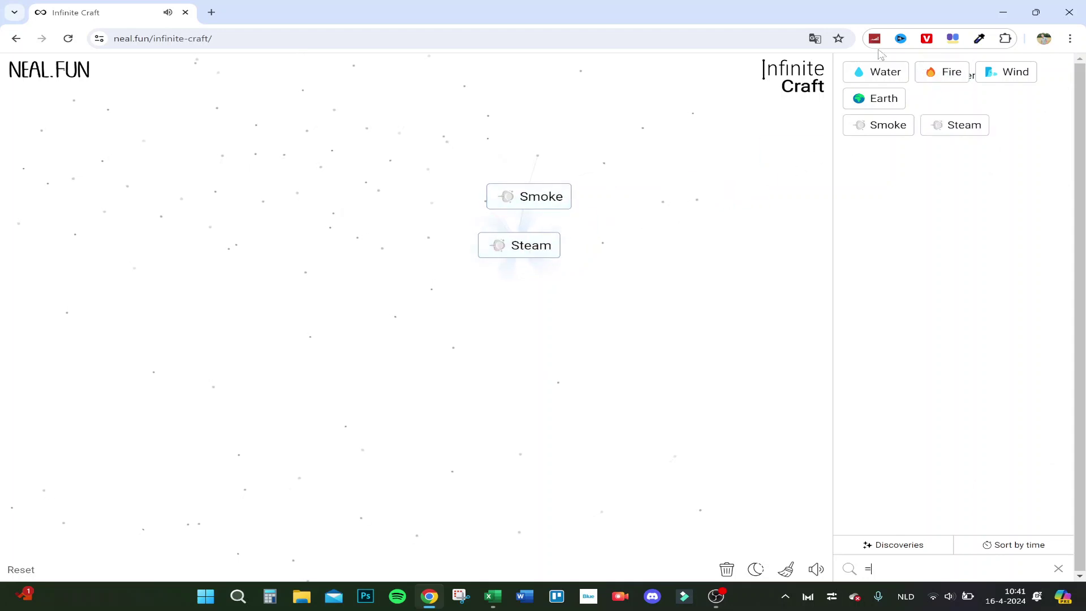
pyautogui.moveTo(877, 99); pyautogui.dragTo(521, 246)
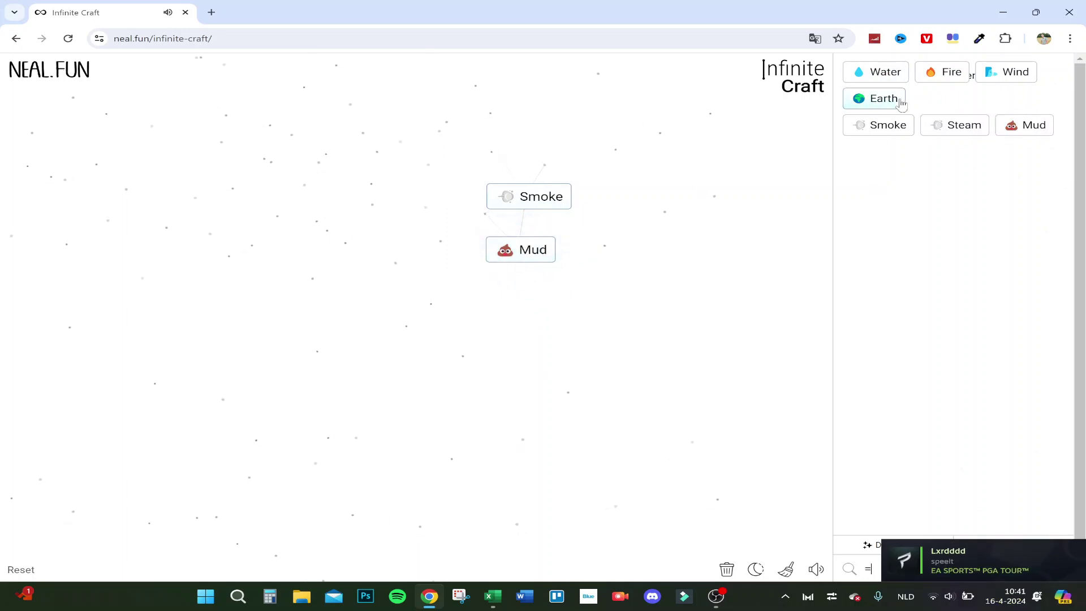
pyautogui.moveTo(1022, 124)
pyautogui.mouseDown()
pyautogui.moveTo(560, 300)
pyautogui.moveTo(960, 125)
pyautogui.mouseUp()
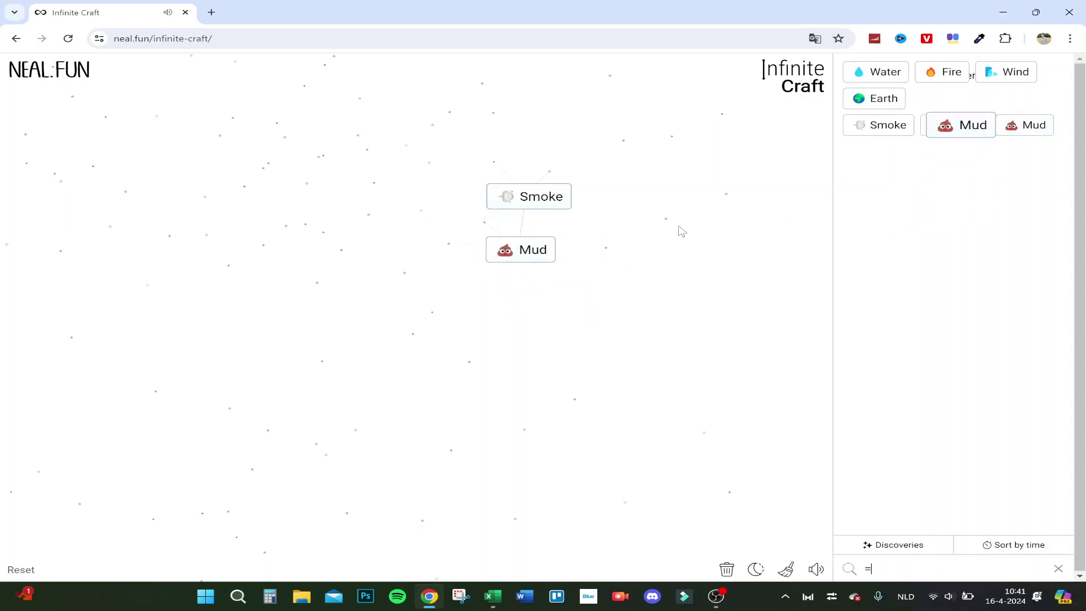
# Step: Place Wind below Mud, add Earth to make Dust, then Earth again for Planet
pyautogui.moveTo(1010, 72); pyautogui.dragTo(531, 306)
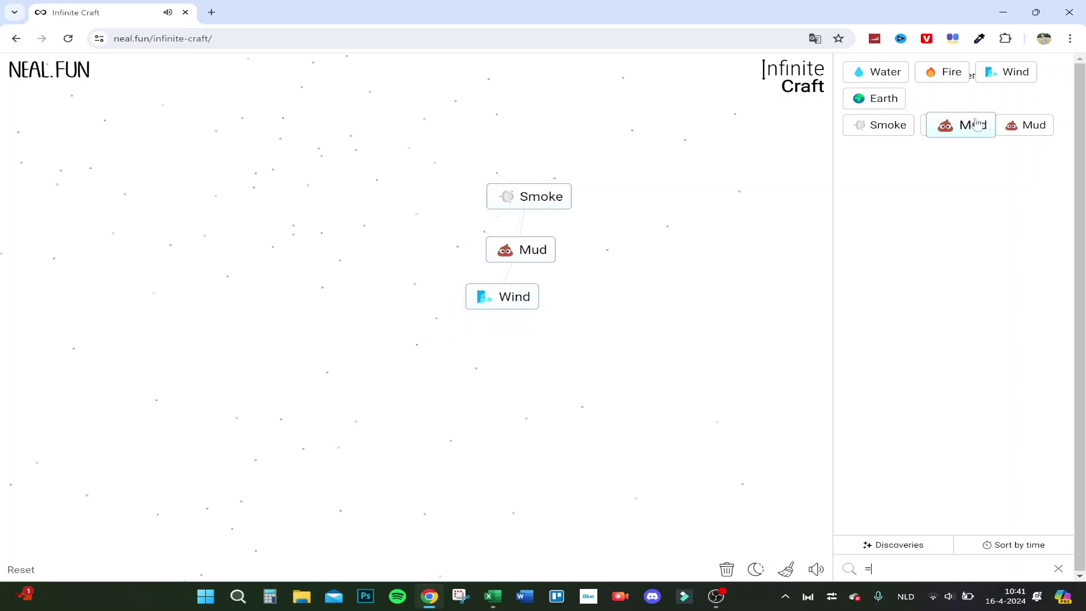
pyautogui.moveTo(873, 98); pyautogui.dragTo(498, 303)
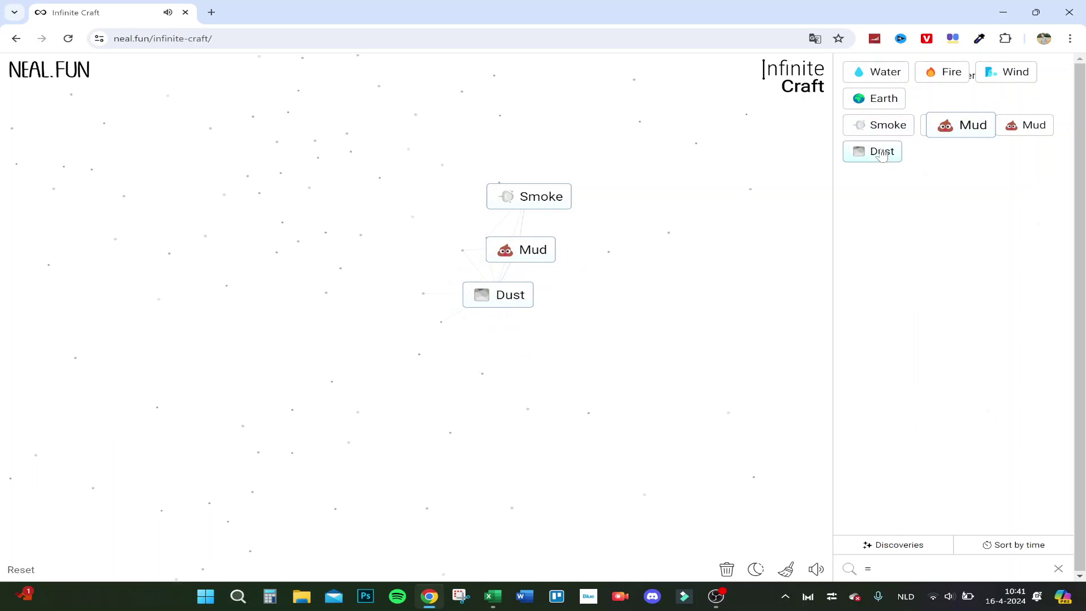
pyautogui.moveTo(874, 97); pyautogui.dragTo(500, 302)
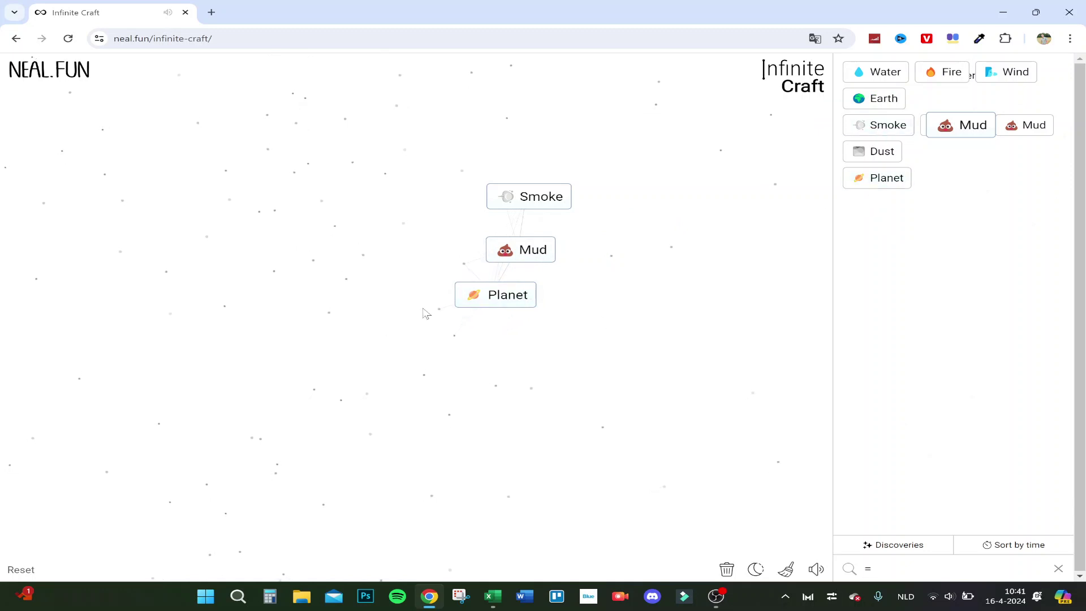
# Step: Place Smoke below Planet, add Water to make Fog, then merge Fog into Planet for Venus
pyautogui.moveTo(878, 125); pyautogui.dragTo(477, 357)
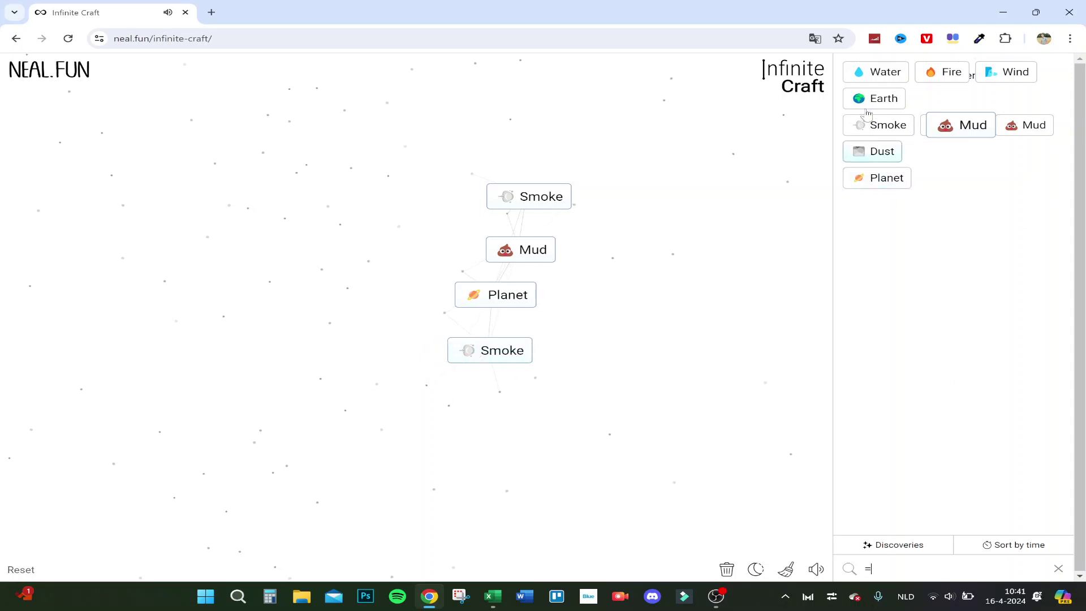
pyautogui.moveTo(882, 72); pyautogui.dragTo(497, 357)
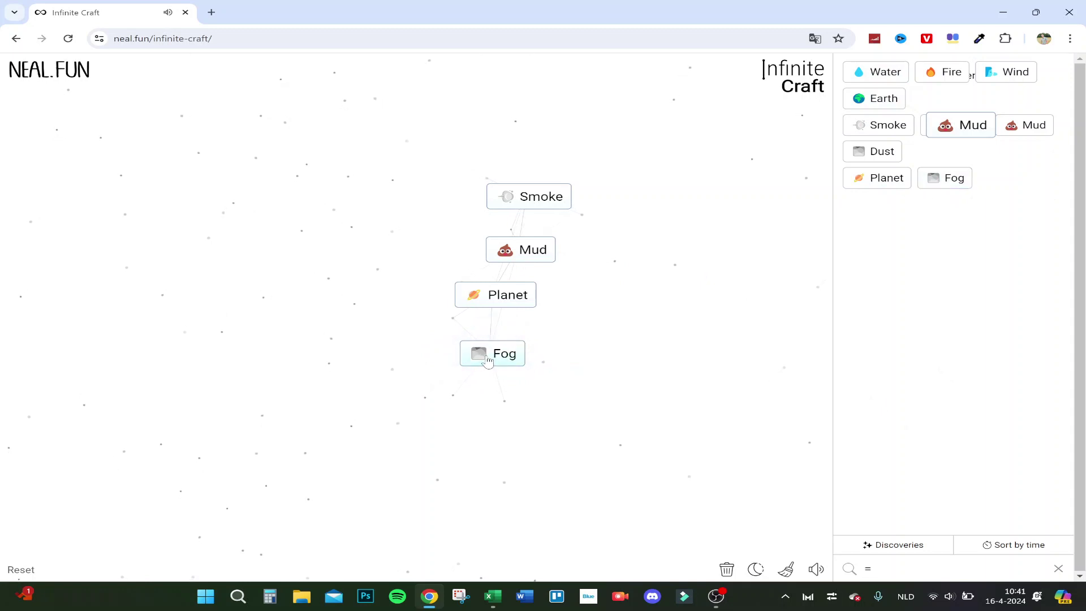
pyautogui.moveTo(488, 361); pyautogui.dragTo(491, 310)
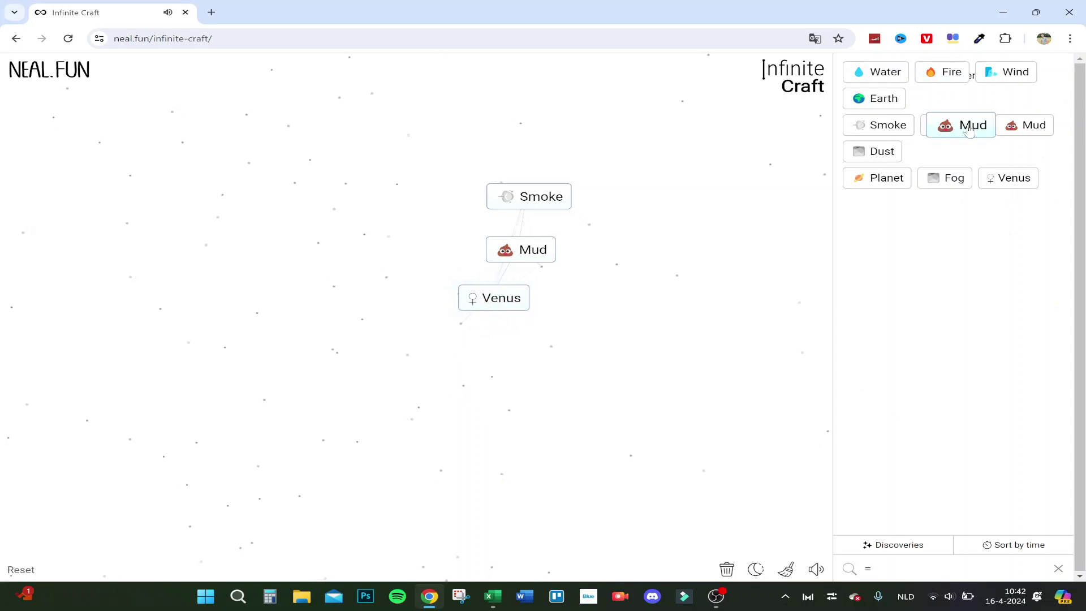
# Step: Make Adam from Mud and Venus, Eve from Venus and Adam, then Human under Mud
pyautogui.moveTo(967, 130); pyautogui.dragTo(488, 305)
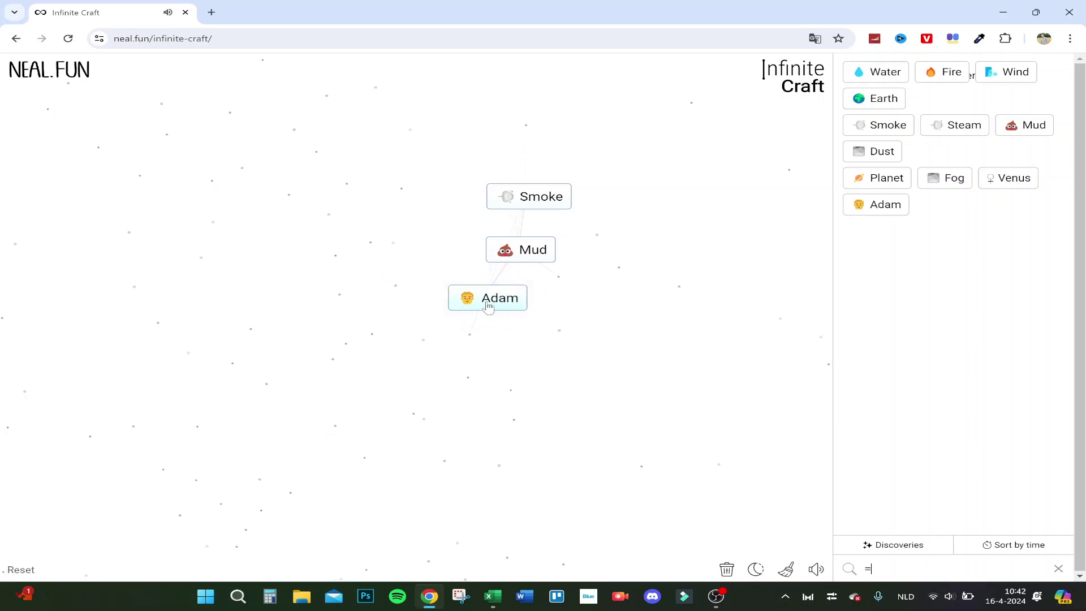
pyautogui.moveTo(487, 307); pyautogui.dragTo(492, 313)
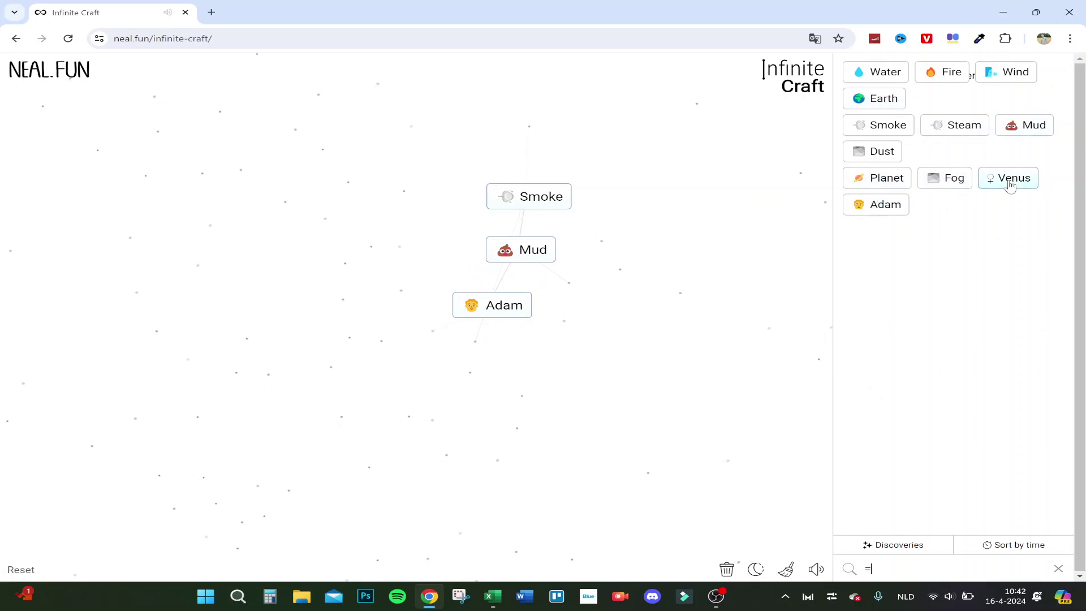
pyautogui.moveTo(1005, 180)
pyautogui.mouseDown()
pyautogui.moveTo(515, 328)
pyautogui.moveTo(497, 317)
pyautogui.mouseUp()
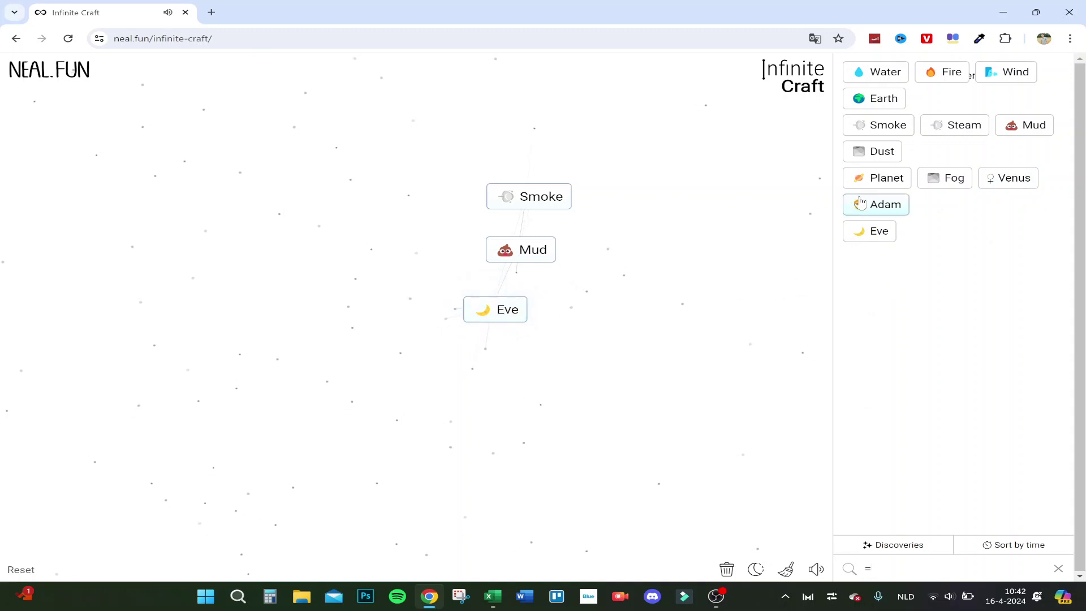
pyautogui.moveTo(865, 204); pyautogui.dragTo(517, 298)
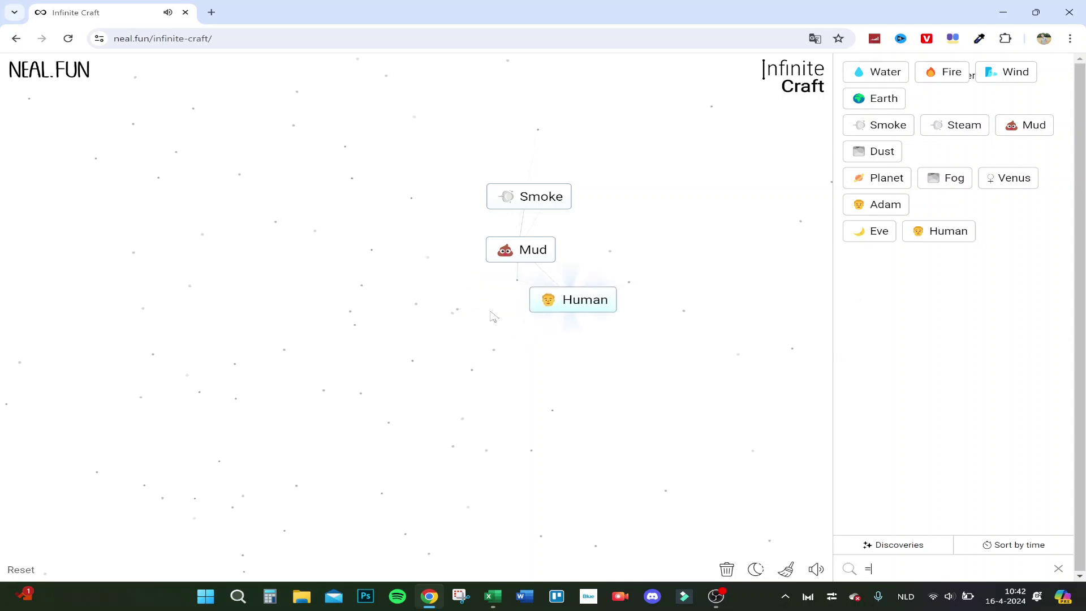
pyautogui.moveTo(500, 318); pyautogui.dragTo(489, 316)
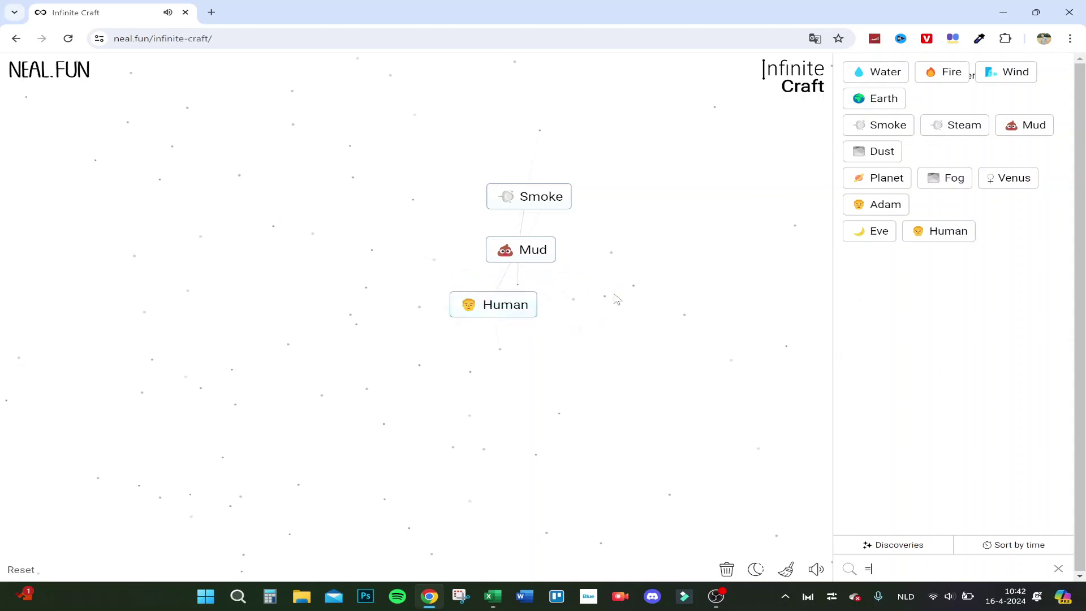